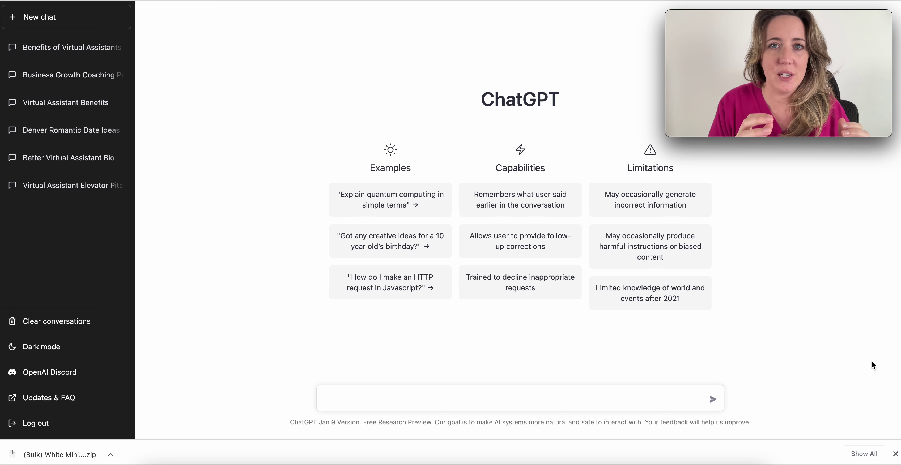
# Step: Start a new ChatGPT prompt for ten quotes on why CEOs should hire a virtual assistant
pyautogui.click(418, 398)
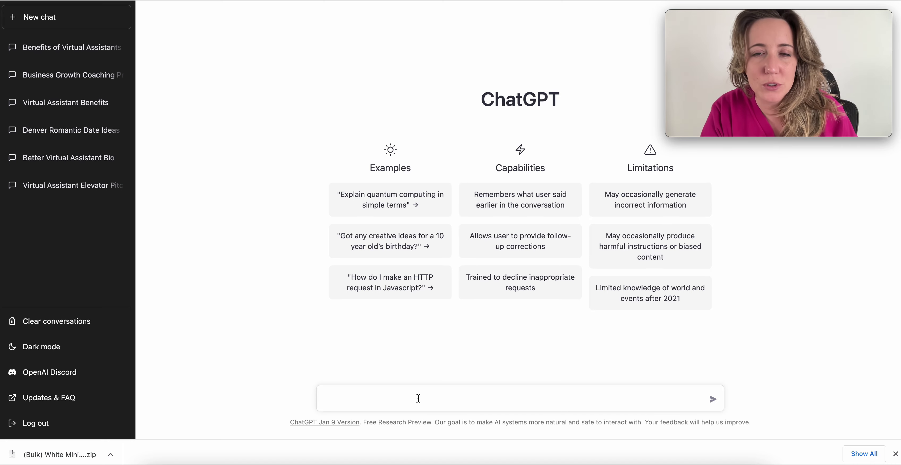
# Step: Paste and send the ten-quote prompt, then select the entire numbered reply
pyautogui.write('Create 10 quotes convincing CEOs why they should hire a virtual assistant.')
pyautogui.press('Return')
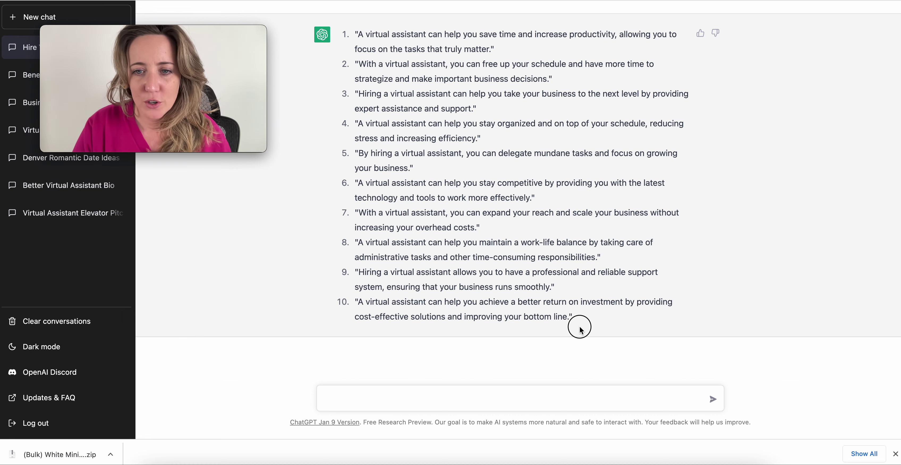
pyautogui.moveTo(579, 328); pyautogui.dragTo(354, 37)
pyautogui.hotkey('ctrl', 'c')
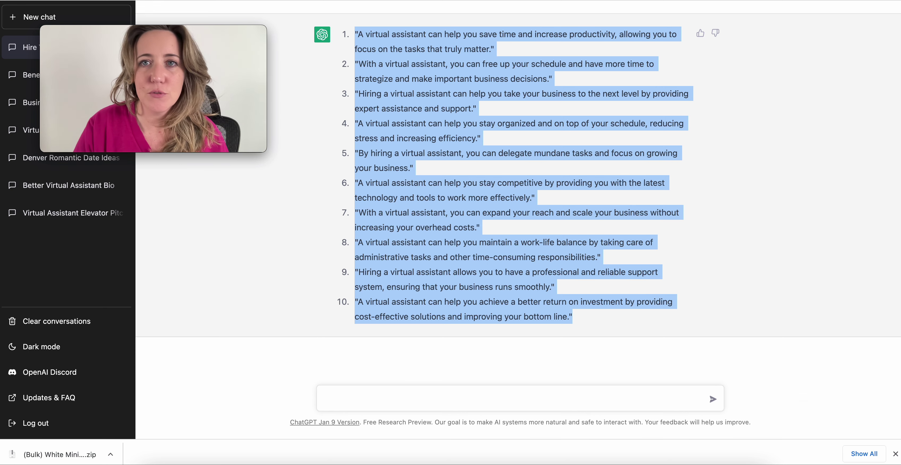
# Step: Paste the ten quotes into cell A1 of the Bulk Social Media sheet
pyautogui.hotkey('ctrl', 'Tab')
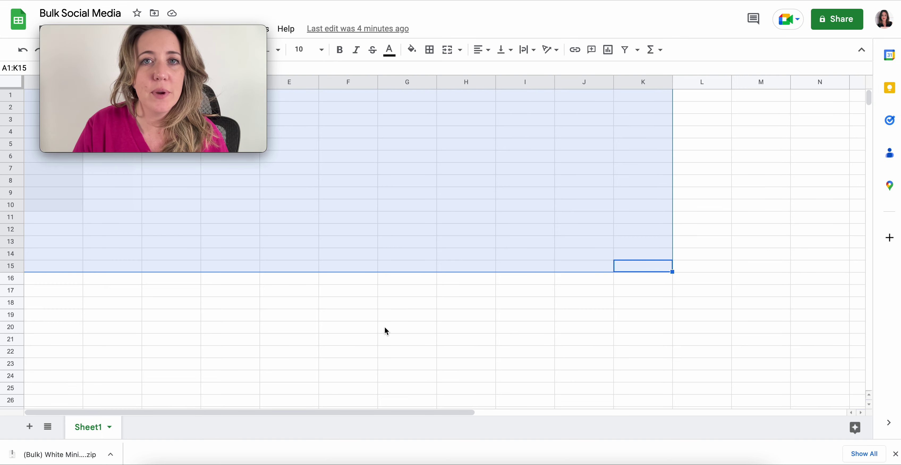
pyautogui.click(373, 329)
pyautogui.click(59, 99)
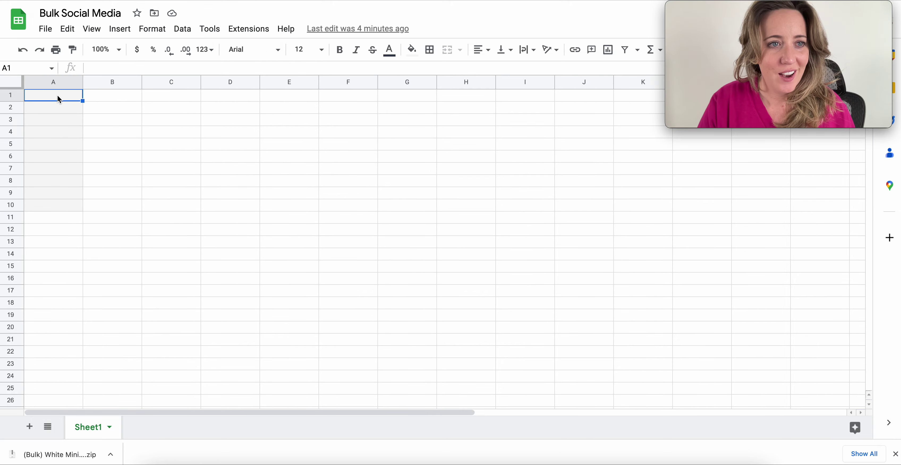
pyautogui.hotkey('ctrl', 'v')
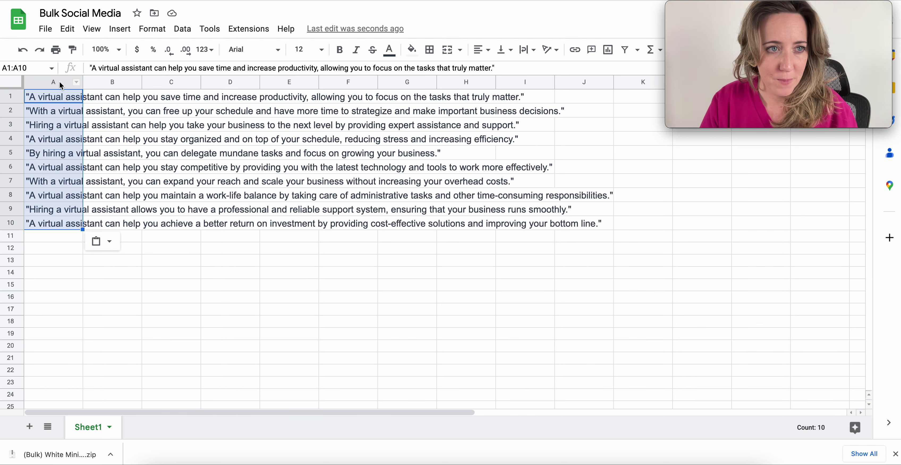
# Step: Download the sheet as a Comma Separated Values (.csv) file
pyautogui.click(45, 28)
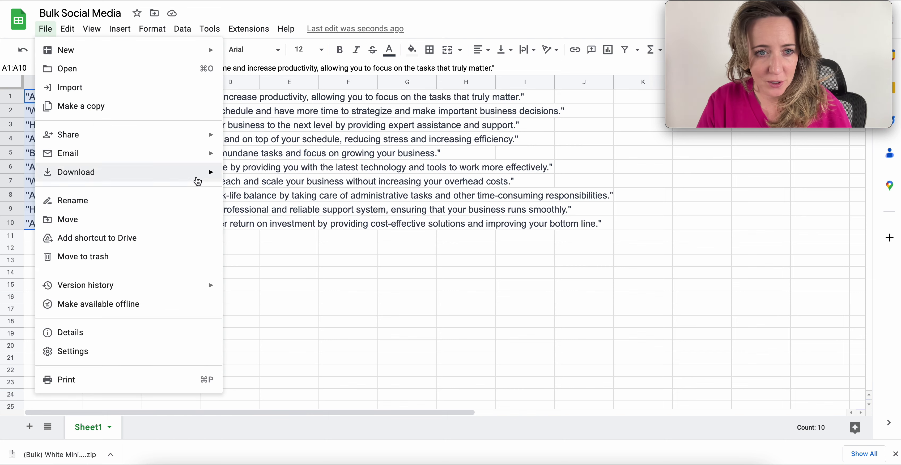
pyautogui.moveTo(196, 174)
pyautogui.click(318, 252)
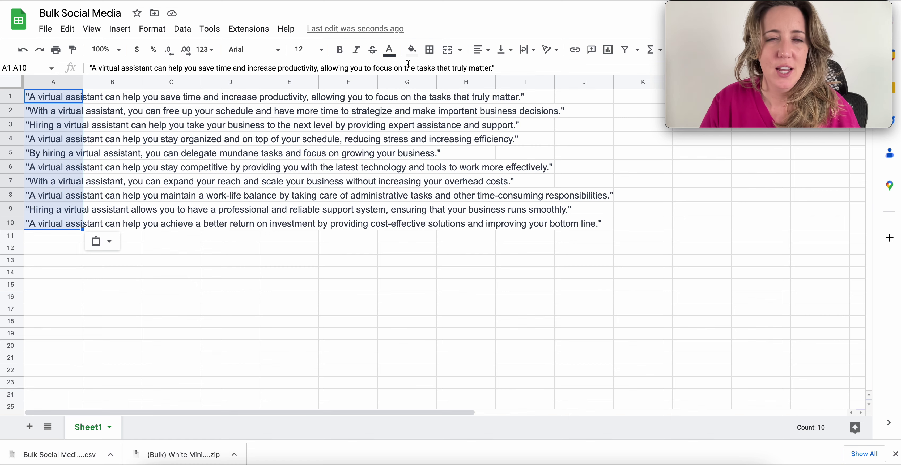
# Step: Create a blank 1080 × 1080 Instagram Post (Square) design from the Social media types
pyautogui.hotkey('ctrl', 'Tab')
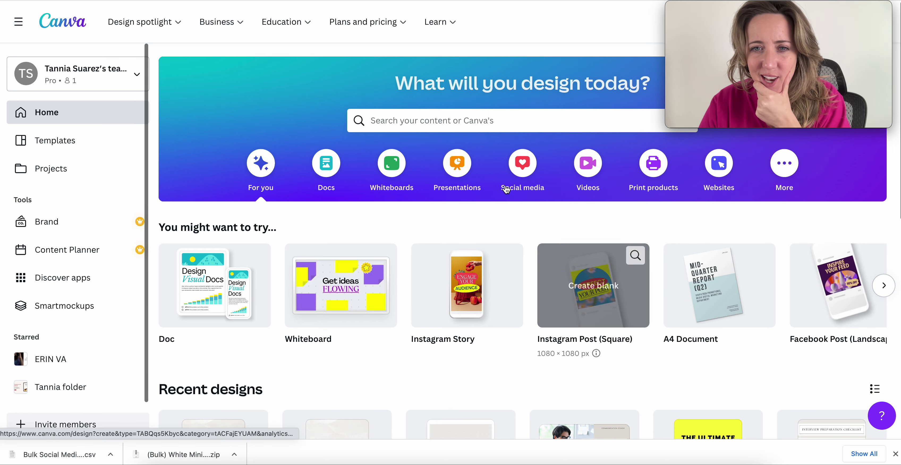
pyautogui.click(523, 169)
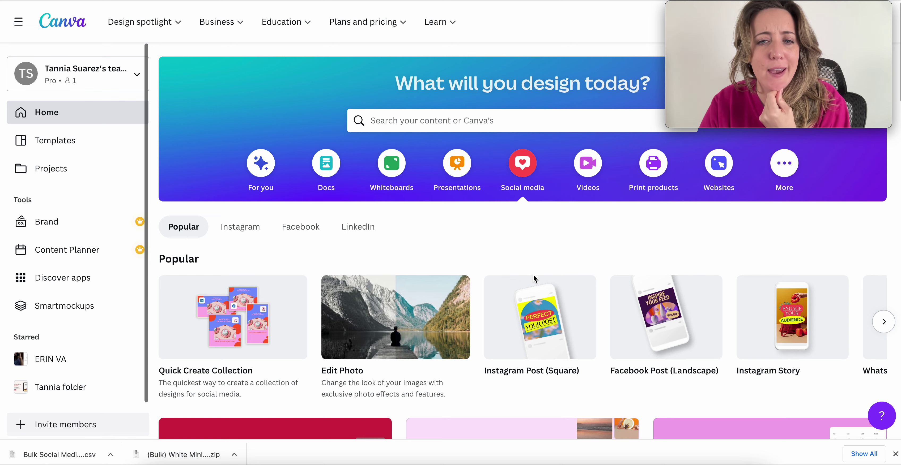
pyautogui.moveTo(534, 280)
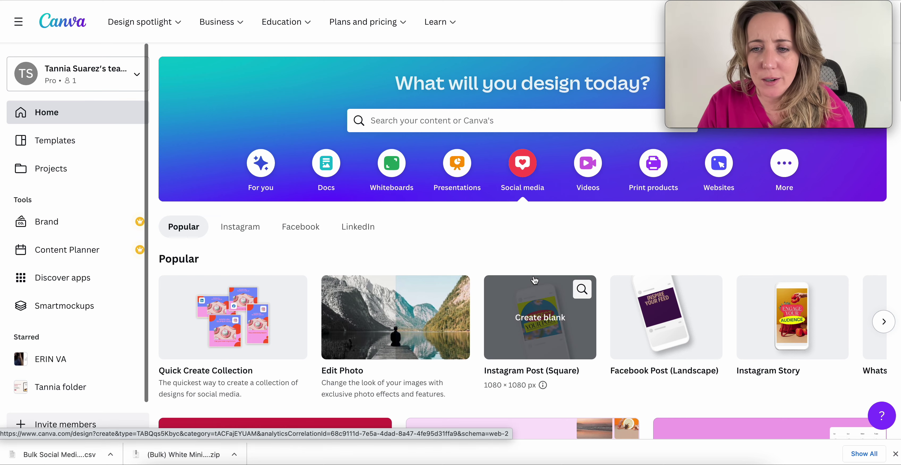
pyautogui.click(556, 338)
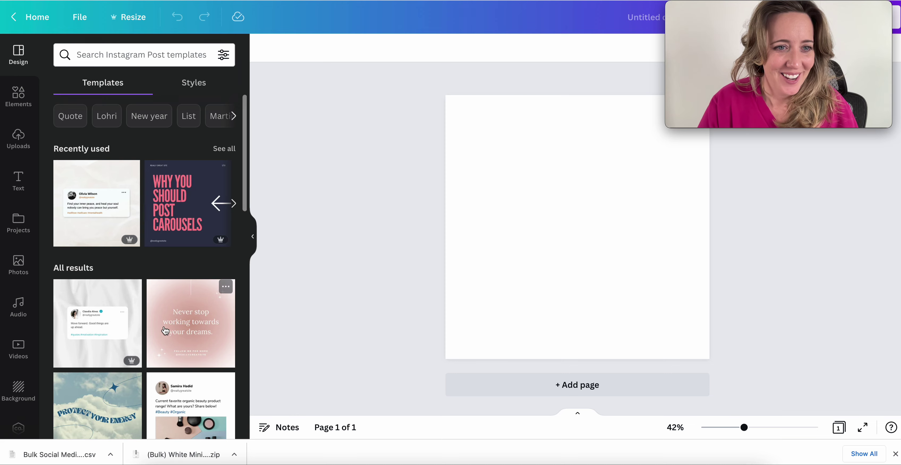
# Step: Apply the pink 'Never stop working towards your dreams' quote template
pyautogui.scroll(-7, 74, 349)
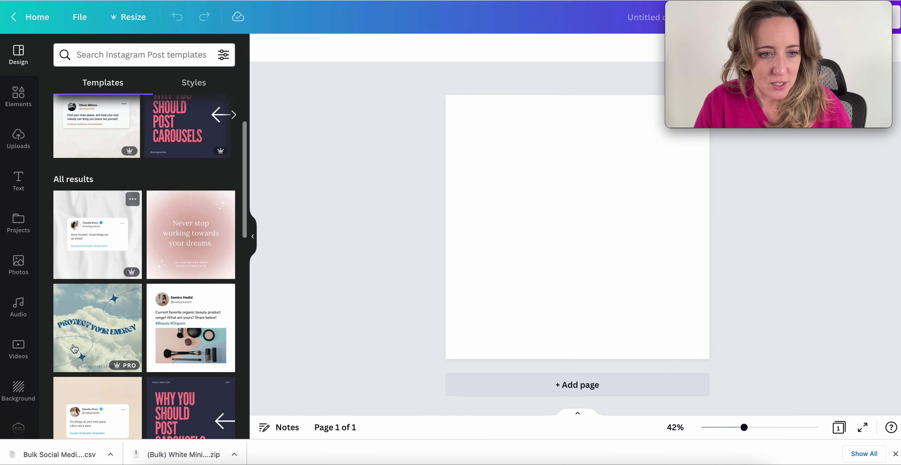
pyautogui.scroll(-2, 74, 348)
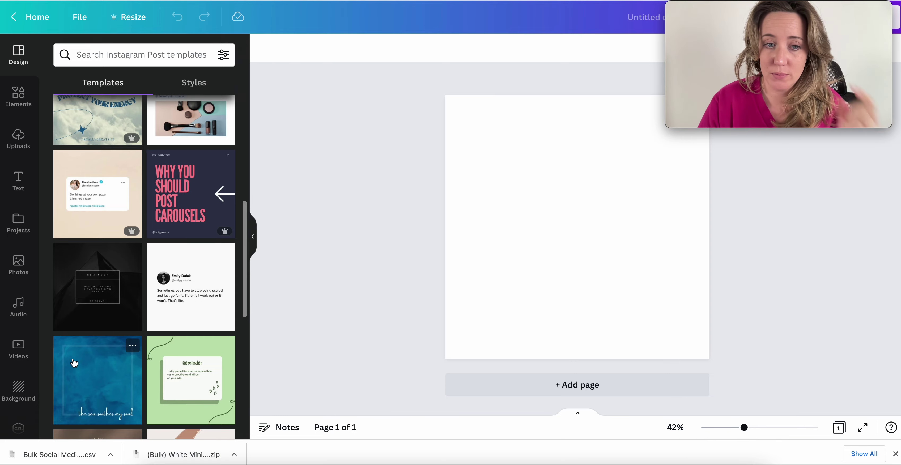
pyautogui.scroll(-5, 74, 363)
pyautogui.scroll(-6, 74, 363)
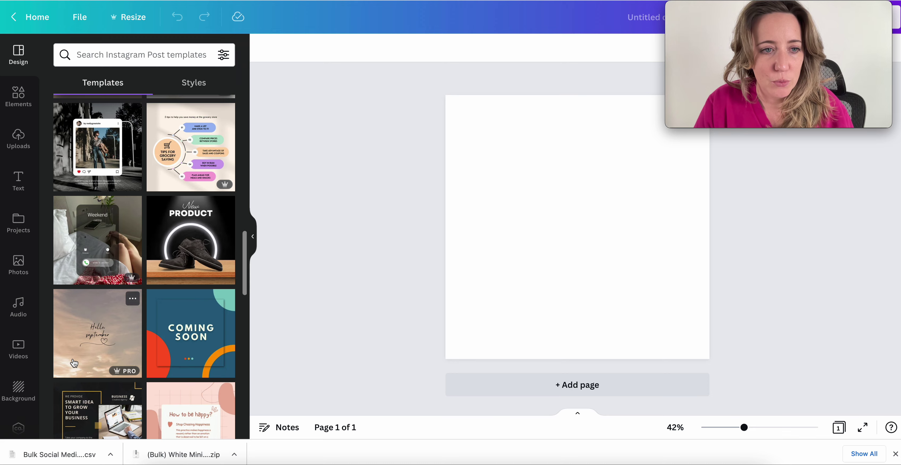
pyautogui.scroll(-6, 74, 363)
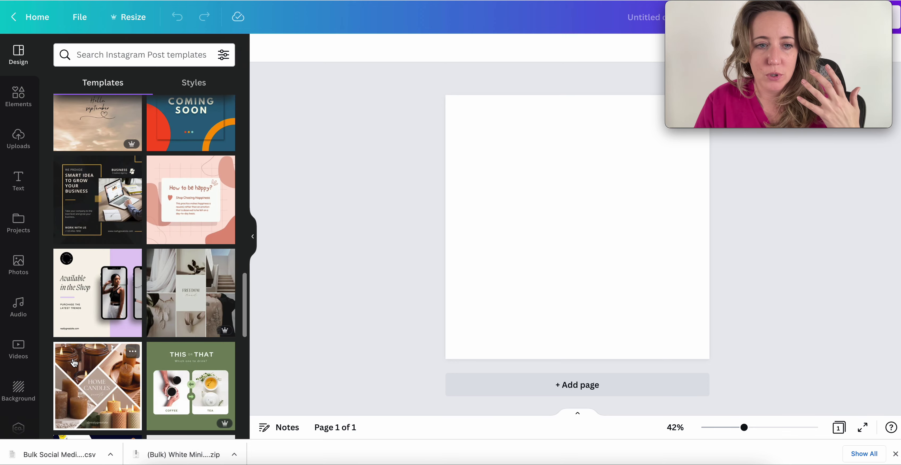
pyautogui.scroll(-4, 74, 363)
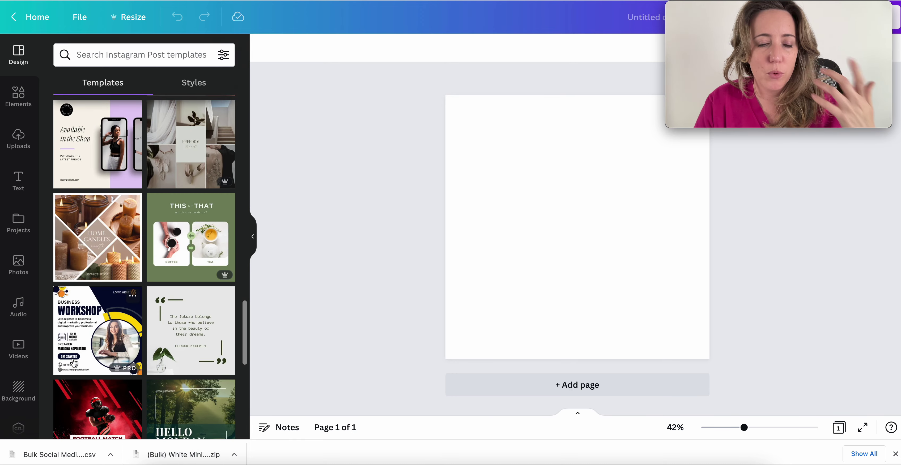
pyautogui.scroll(-5, 74, 363)
pyautogui.scroll(-5, 74, 363)
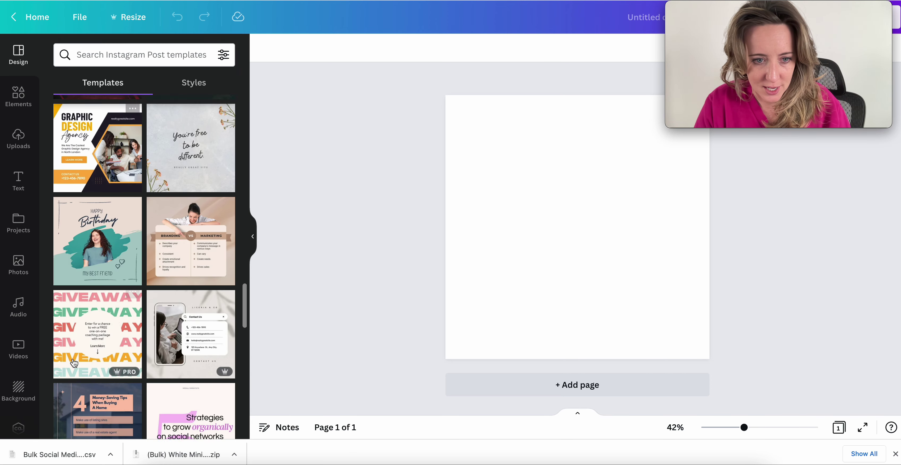
pyautogui.scroll(20, 74, 363)
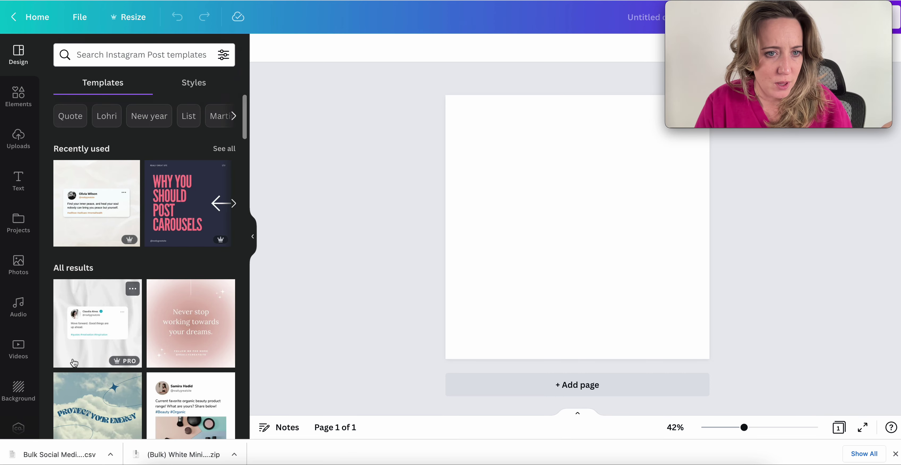
pyautogui.click(198, 316)
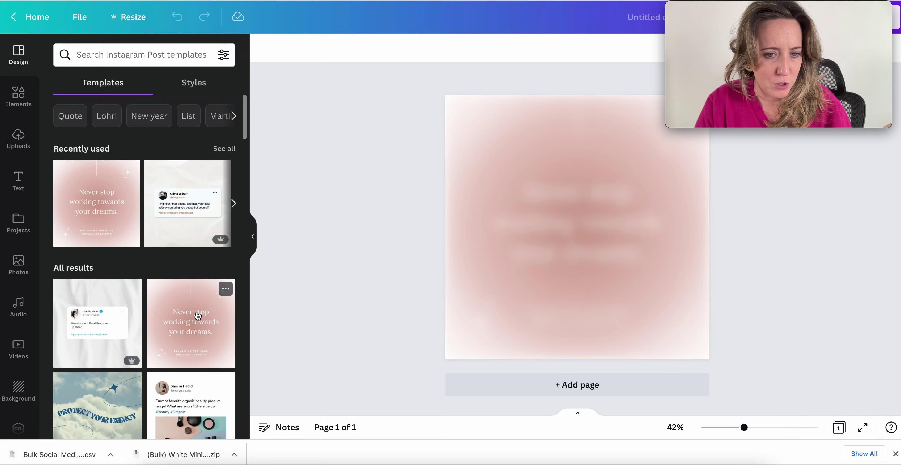
# Step: Delete the lower-left and top-right sparkle decorations from the template
pyautogui.click(484, 322)
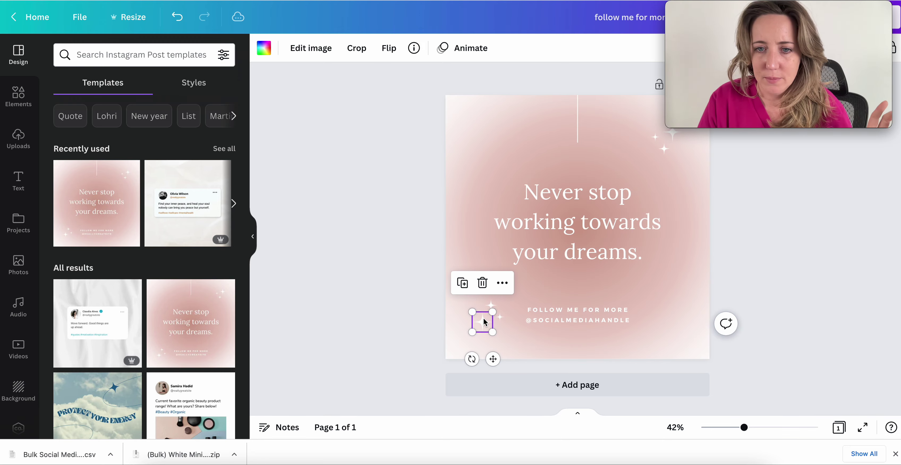
pyautogui.click(434, 312)
pyautogui.moveTo(428, 308); pyautogui.dragTo(503, 328)
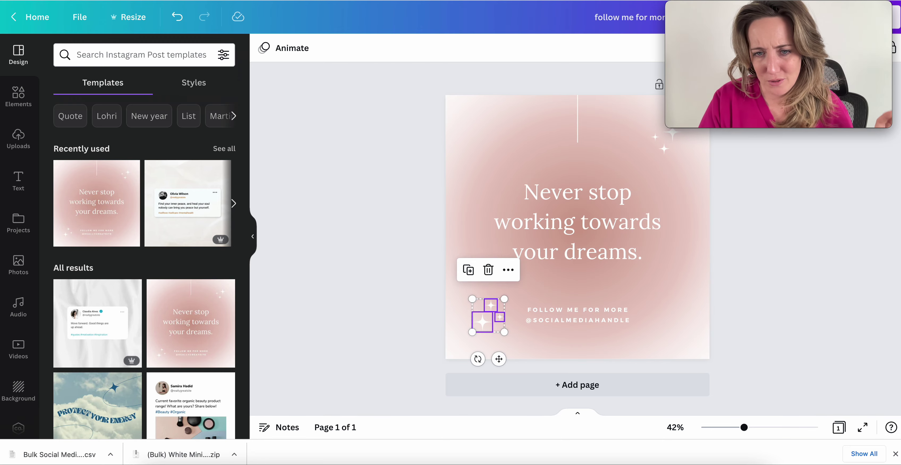
pyautogui.press('Escape')
pyautogui.moveTo(727, 155); pyautogui.dragTo(644, 136)
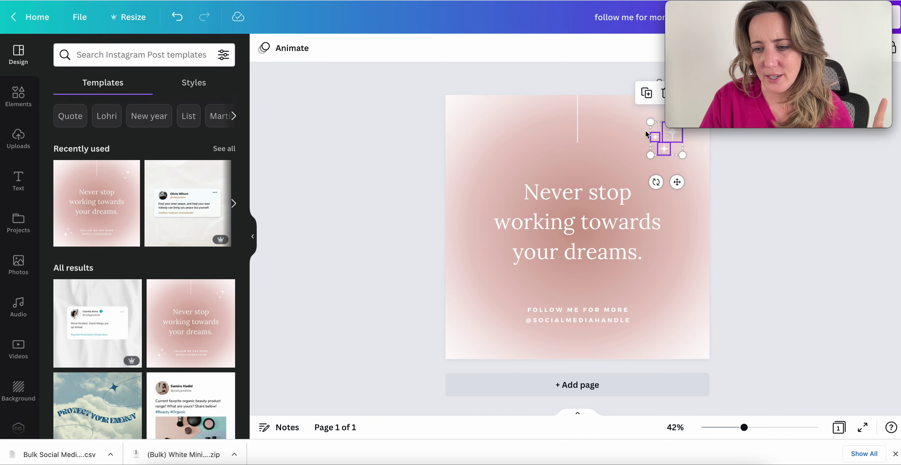
pyautogui.press('Delete')
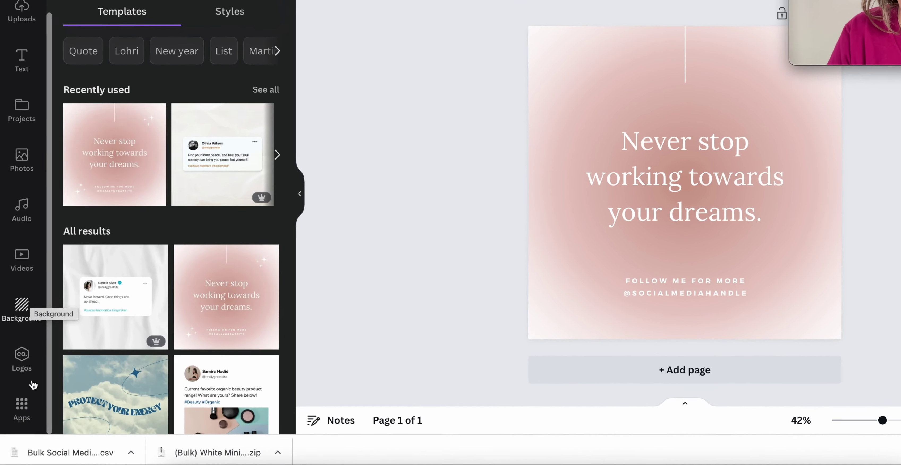
# Step: Find the Bulk create app by searching 'bulk' in Apps and open it
pyautogui.click(26, 414)
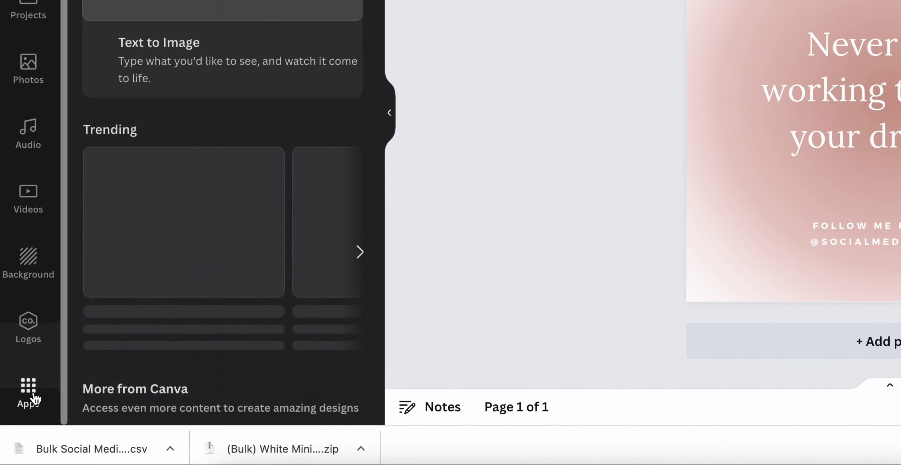
pyautogui.click(110, 54)
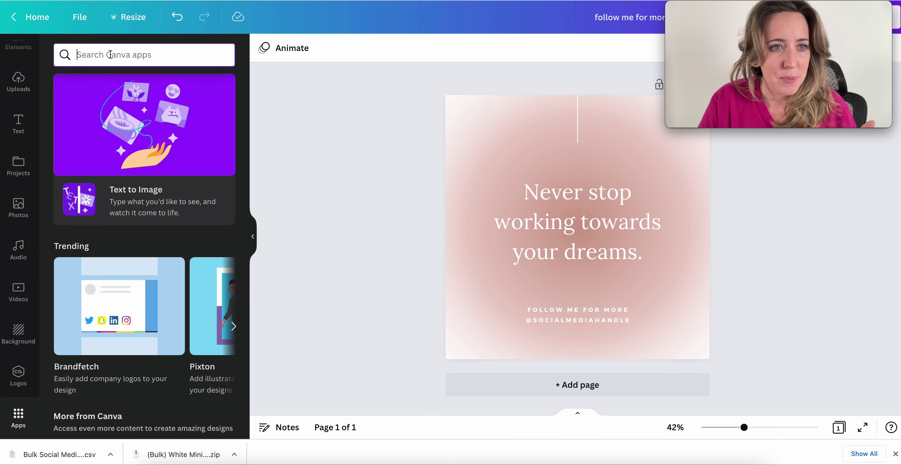
pyautogui.write('bulk')
pyautogui.press('Return')
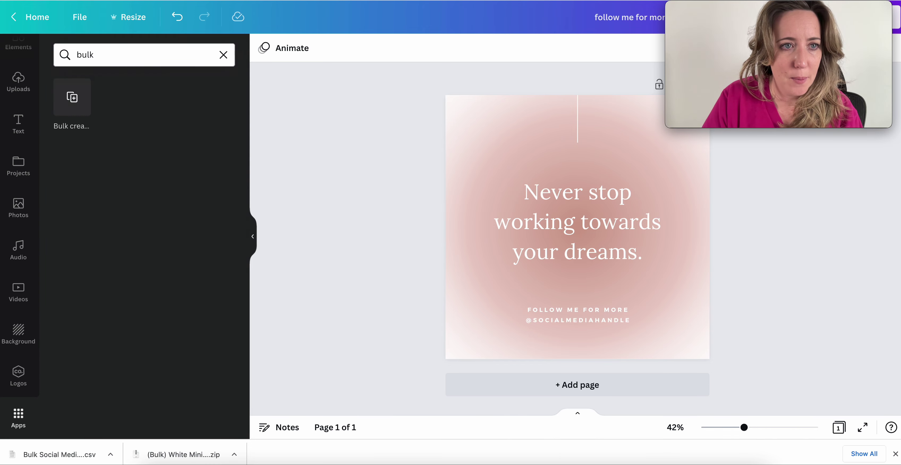
pyautogui.click(81, 104)
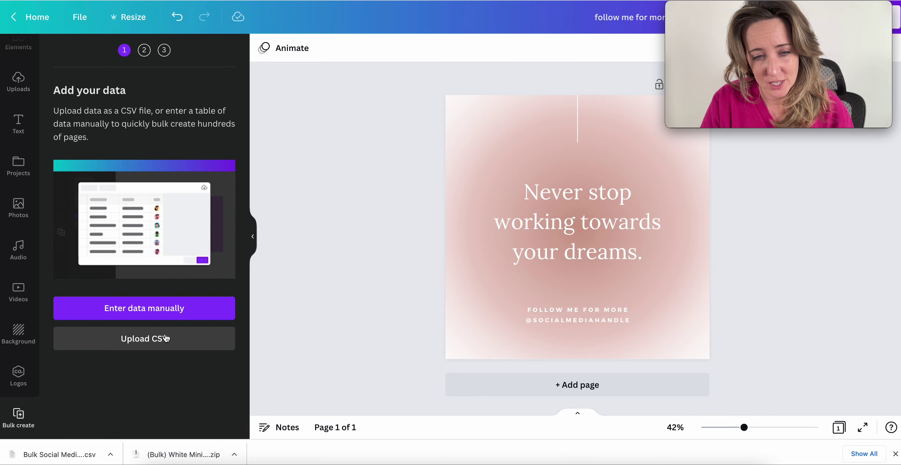
# Step: Upload the Bulk Social Media Sheet1 CSV from Downloads as the Bulk create data
pyautogui.click(182, 342)
pyautogui.scroll(-20, 296, 203)
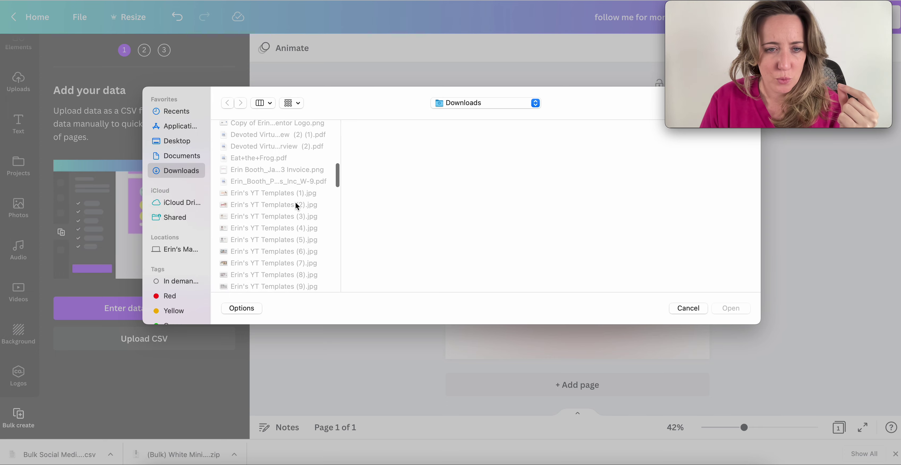
pyautogui.scroll(10, 296, 204)
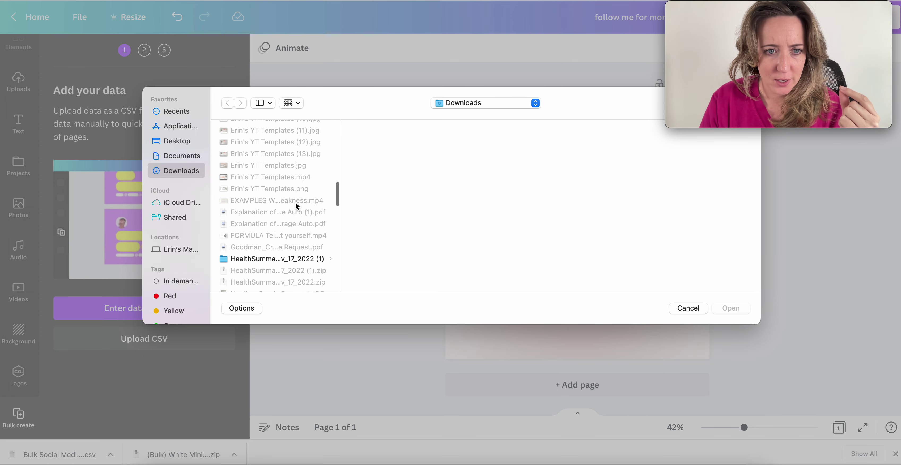
pyautogui.scroll(3, 295, 206)
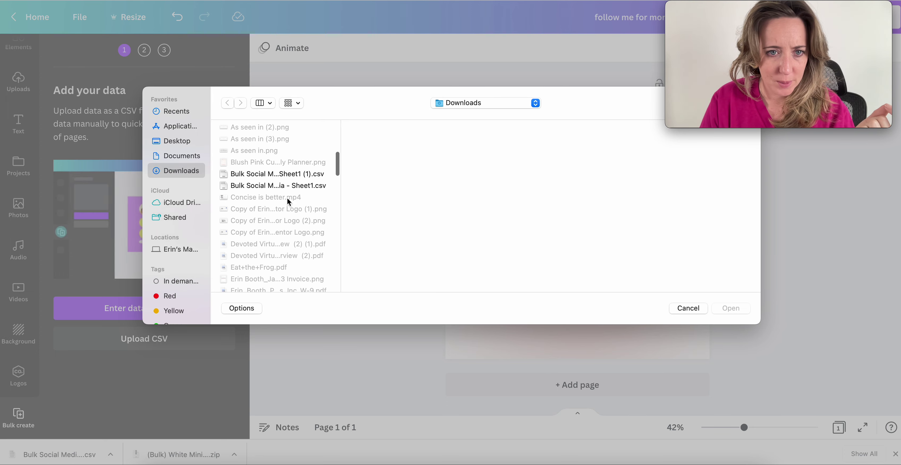
pyautogui.click(267, 176)
pyautogui.doubleClick(267, 176)
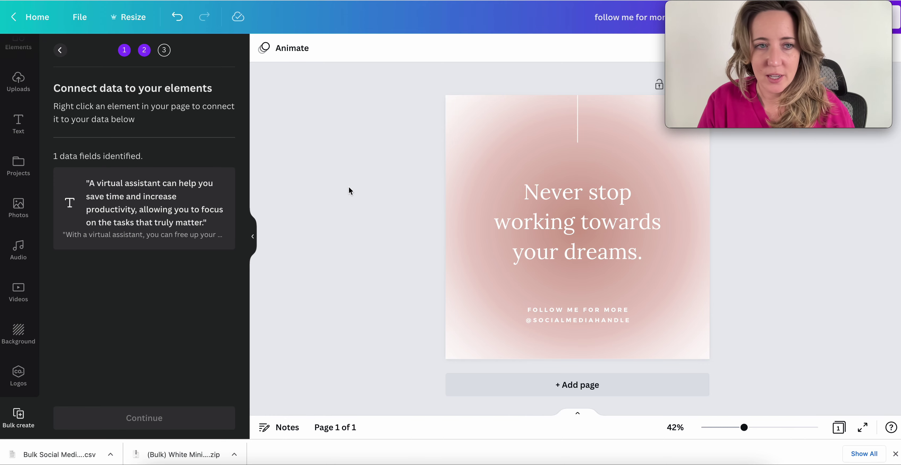
# Step: Connect the main heading text to the quote data field
pyautogui.click(586, 224)
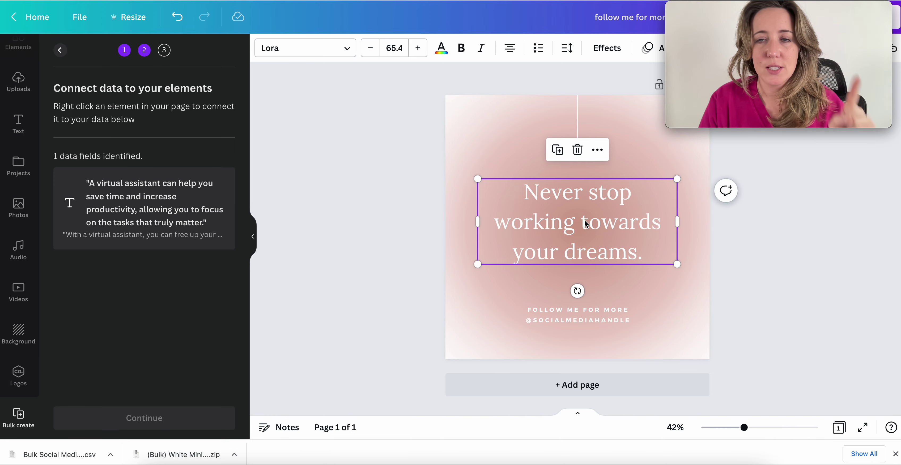
pyautogui.rightClick(649, 226)
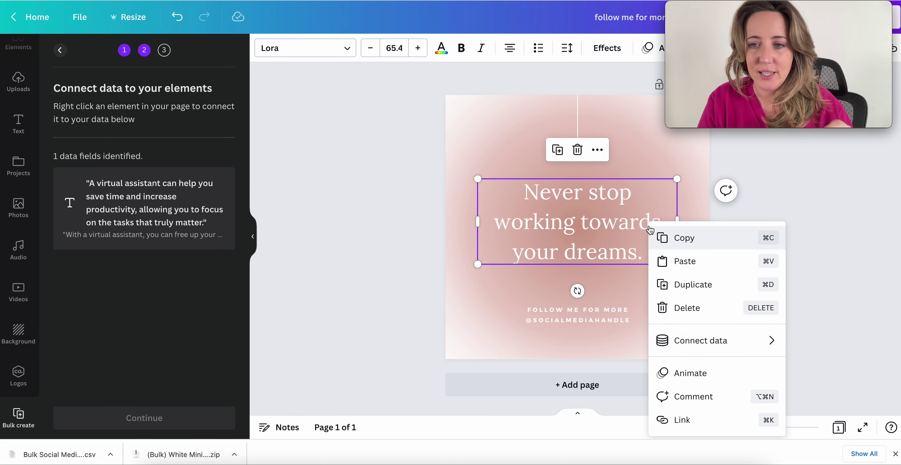
pyautogui.moveTo(690, 345)
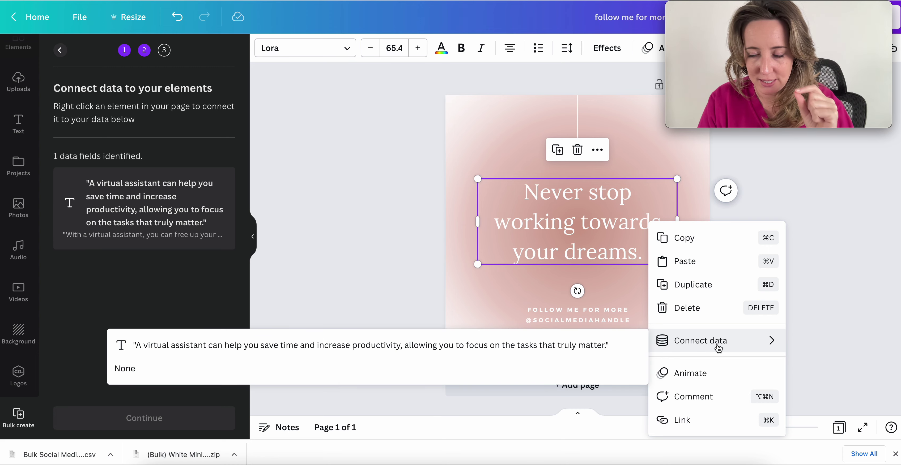
pyautogui.click(585, 346)
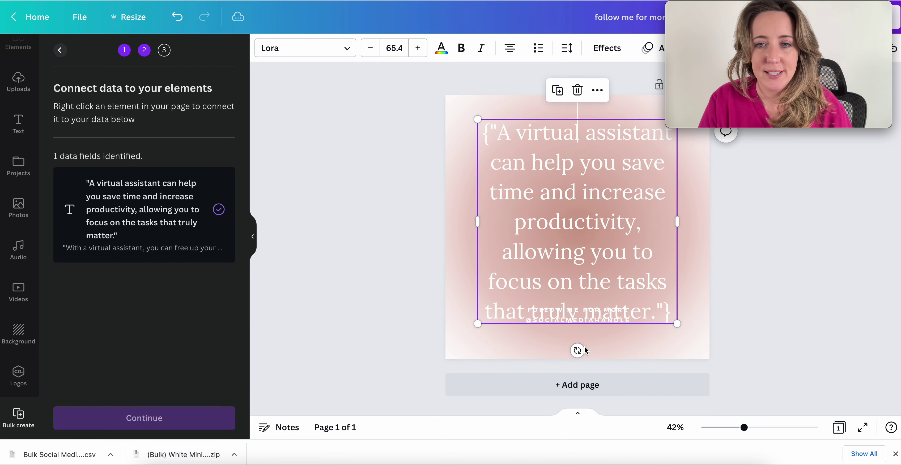
pyautogui.click(542, 345)
# Step: Reduce the quote text's font size to 55.4 so it fits
pyautogui.click(581, 280)
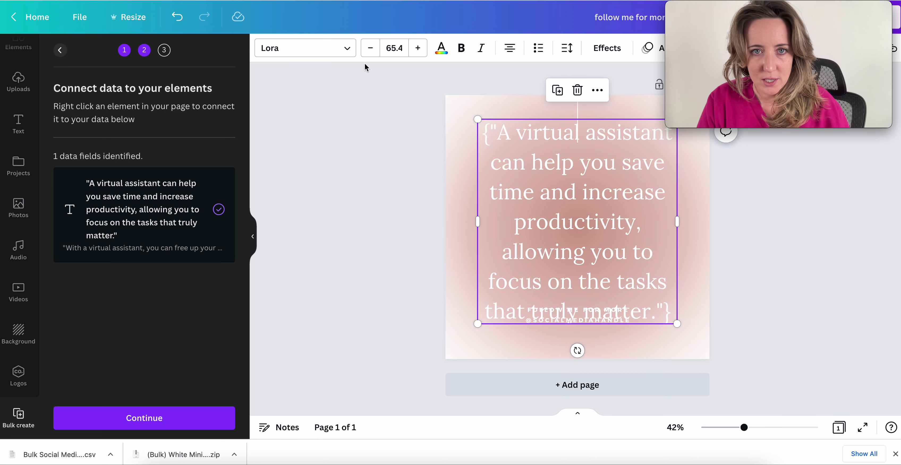
pyautogui.click(370, 49)
pyautogui.click(370, 48)
pyautogui.click(370, 49)
pyautogui.click(370, 49)
pyautogui.click(370, 49)
pyautogui.click(370, 49)
pyautogui.click(370, 49)
pyautogui.click(370, 49)
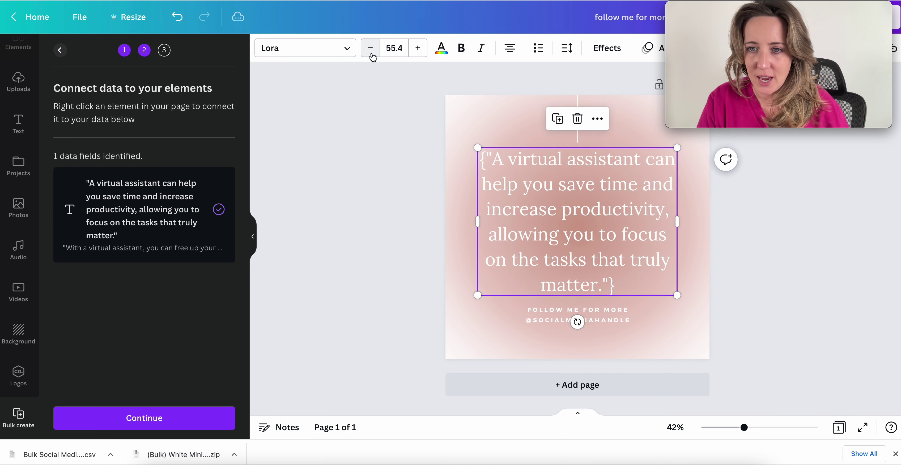
pyautogui.click(336, 175)
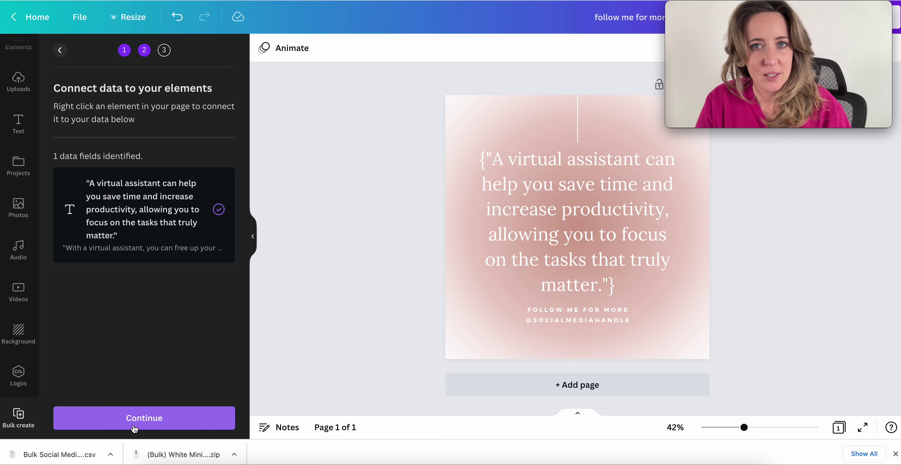
# Step: Generate 9 pages with all nine quote rows checked and review the results
pyautogui.click(191, 424)
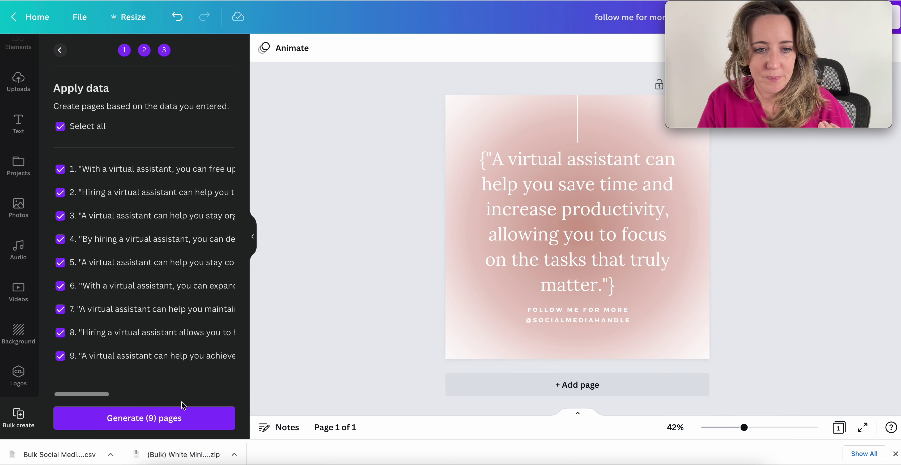
pyautogui.click(179, 418)
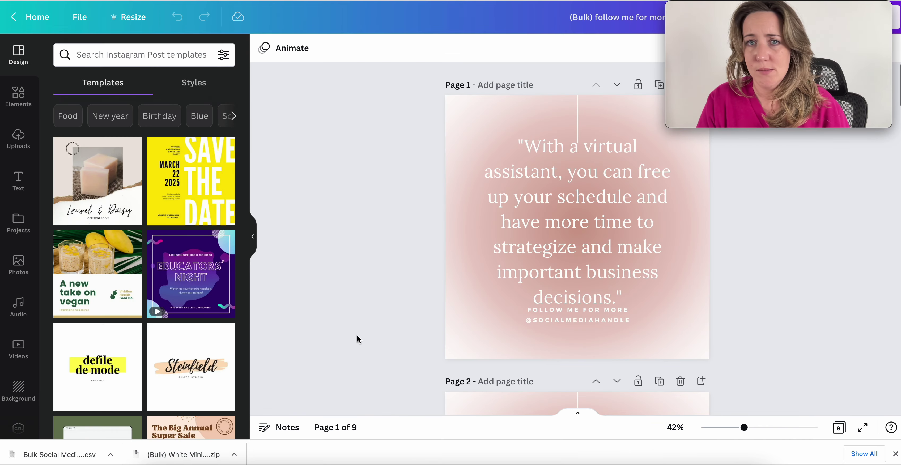
pyautogui.scroll(-5, 387, 332)
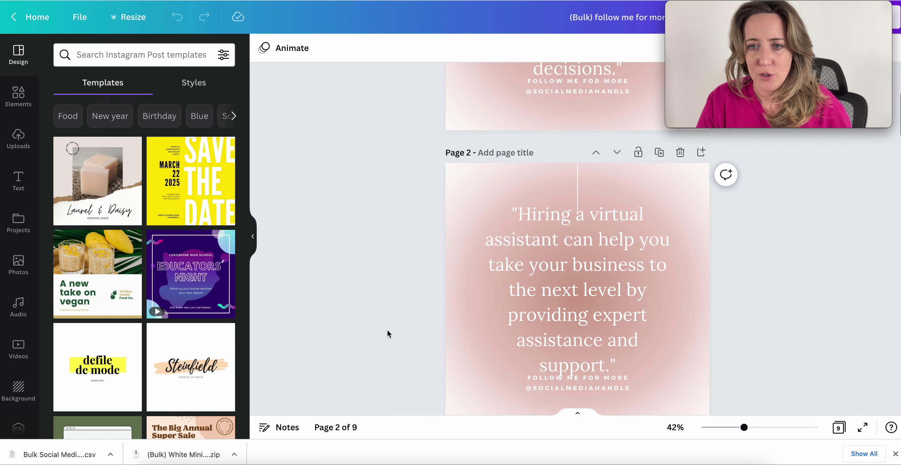
pyautogui.scroll(-5, 387, 331)
pyautogui.scroll(-2, 387, 331)
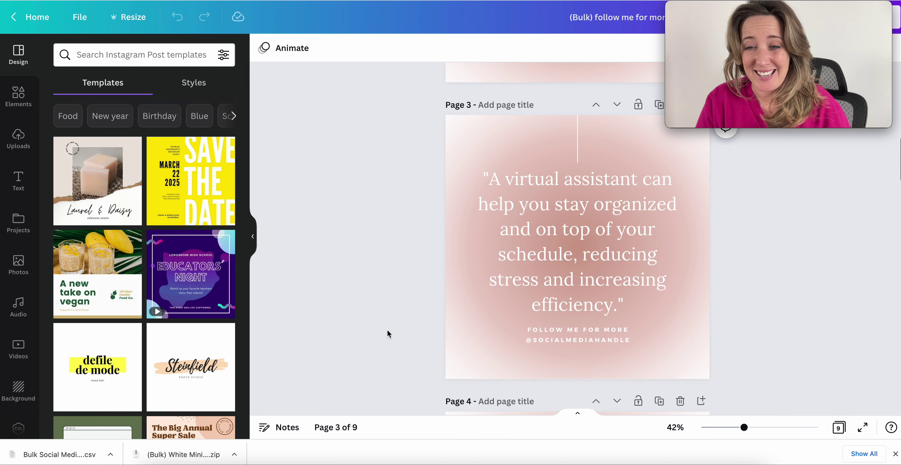
pyautogui.scroll(-8, 387, 330)
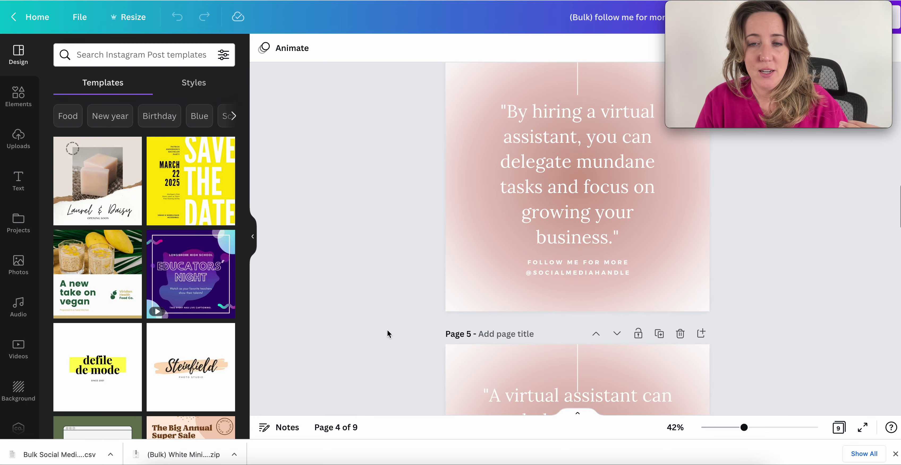
pyautogui.scroll(-5, 387, 331)
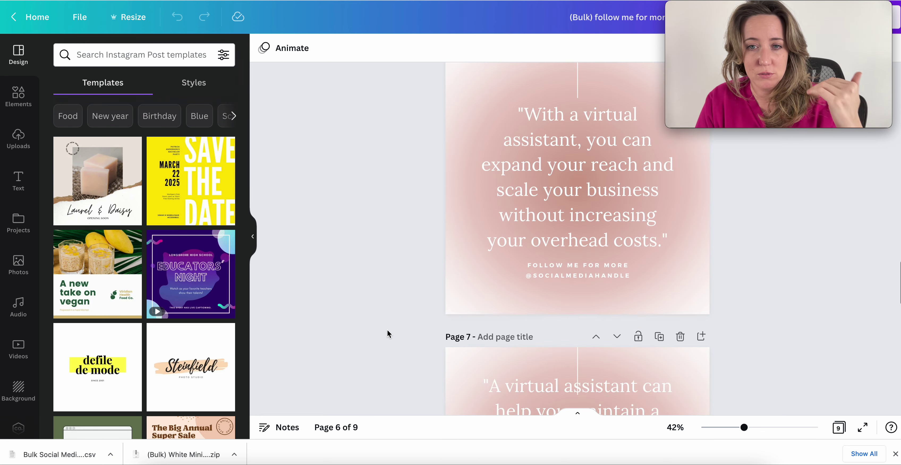
pyautogui.scroll(-5, 387, 331)
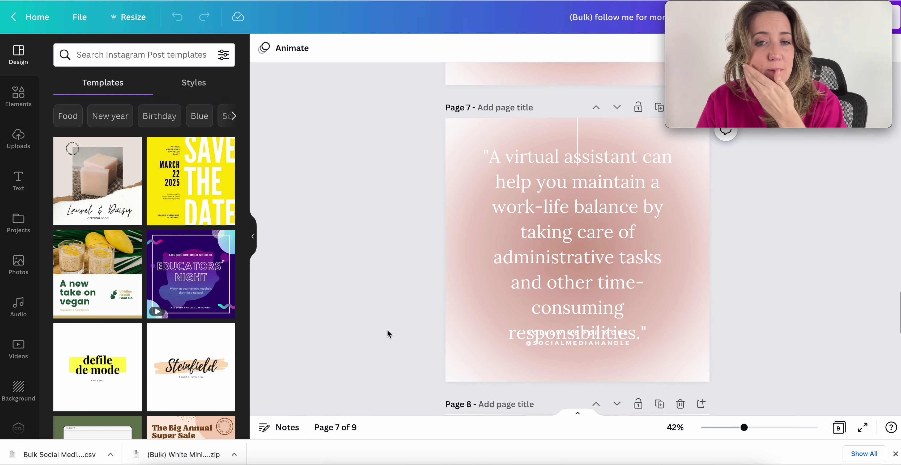
pyautogui.scroll(-5, 387, 330)
pyautogui.scroll(-6, 387, 330)
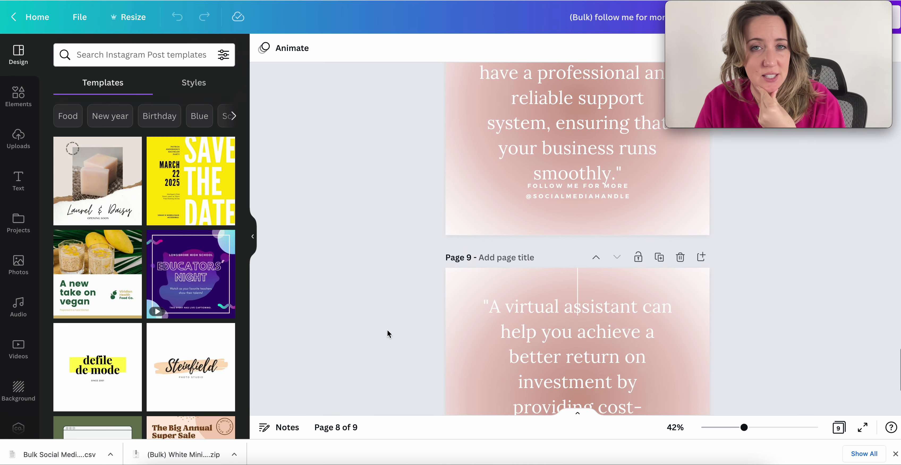
pyautogui.scroll(18, 387, 331)
pyautogui.scroll(15, 387, 330)
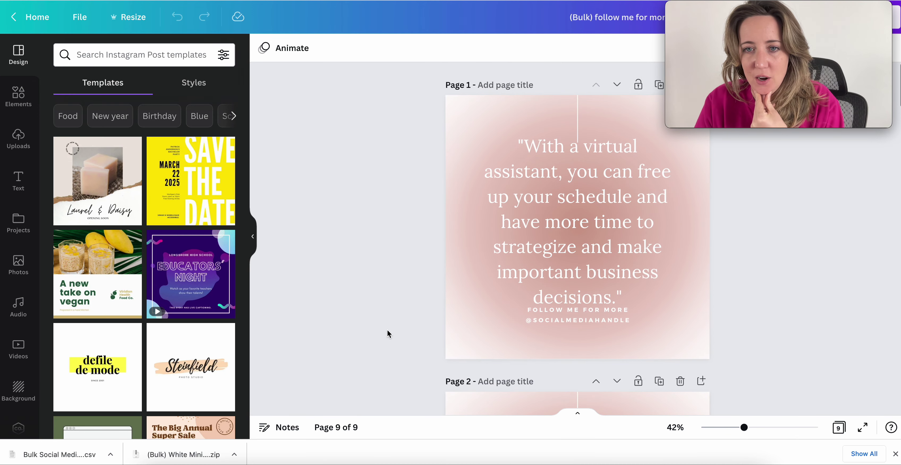
# Step: Shrink page 1's quote font and move the quote higher up the page
pyautogui.click(650, 290)
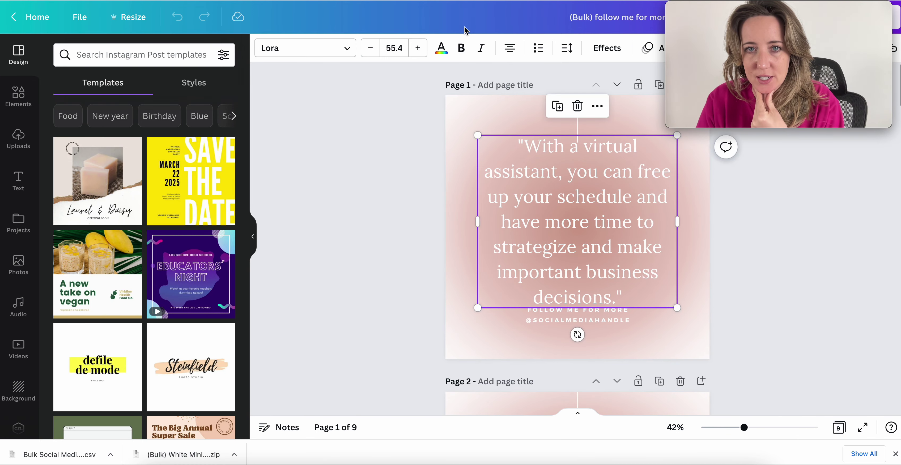
pyautogui.click(369, 47)
pyautogui.click(370, 48)
pyautogui.moveTo(626, 269); pyautogui.dragTo(589, 245)
pyautogui.click(357, 293)
# Step: Reduce page 2's quote font size to 53.4
pyautogui.scroll(-5, 387, 279)
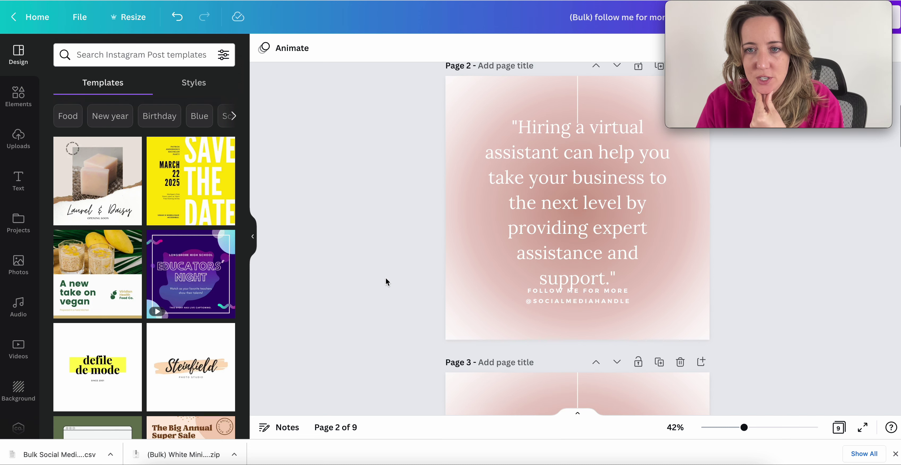
pyautogui.click(620, 234)
pyautogui.click(370, 48)
pyautogui.click(370, 47)
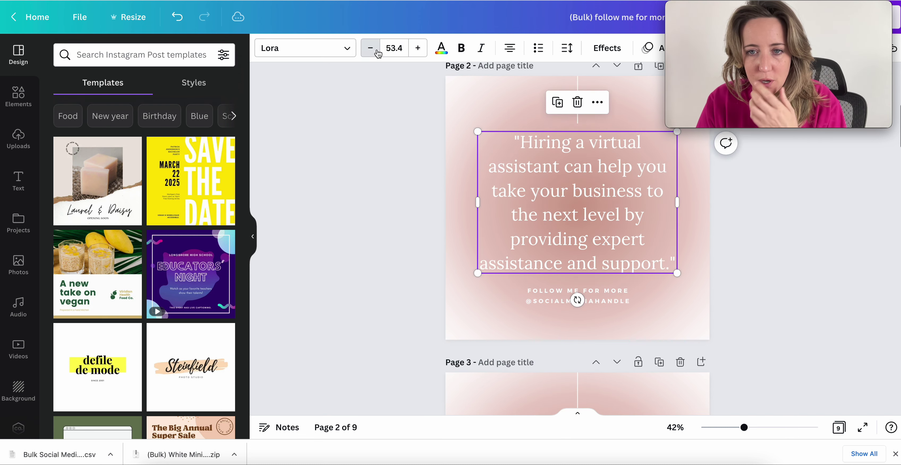
pyautogui.click(370, 47)
pyautogui.click(370, 48)
pyautogui.click(357, 194)
pyautogui.scroll(2, 374, 257)
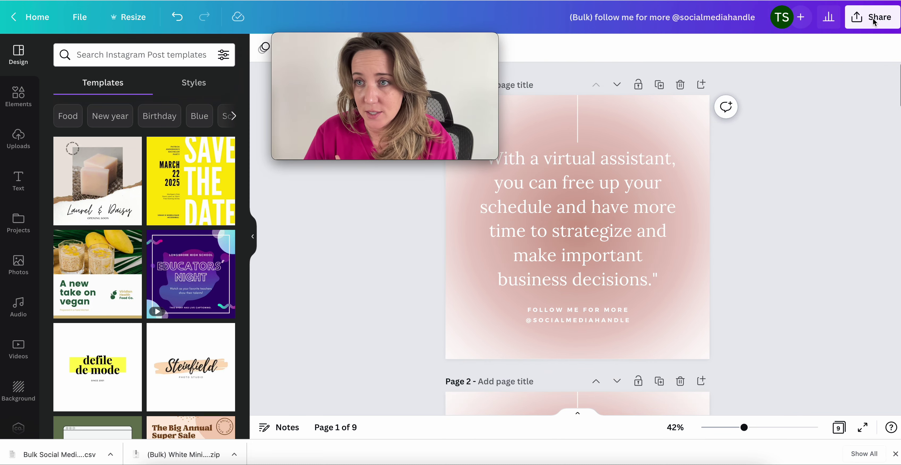
# Step: Download all 9 pages as PNG images from the Share menu
pyautogui.click(861, 16)
pyautogui.click(728, 296)
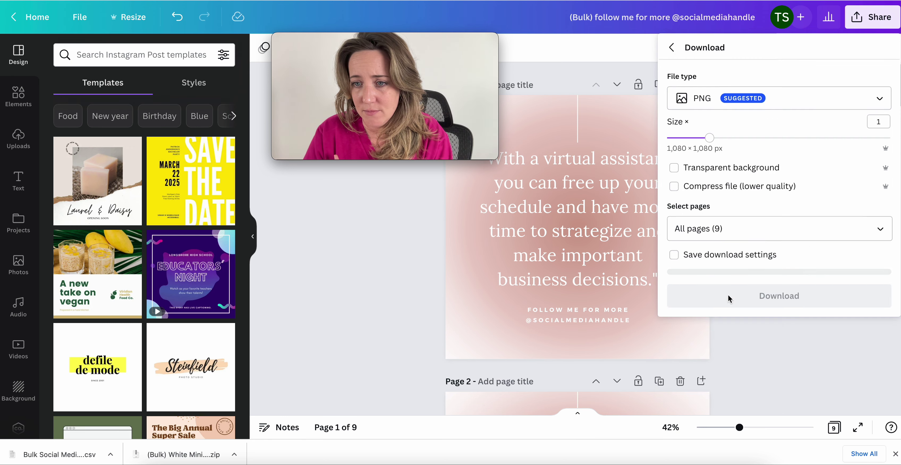
pyautogui.click(766, 294)
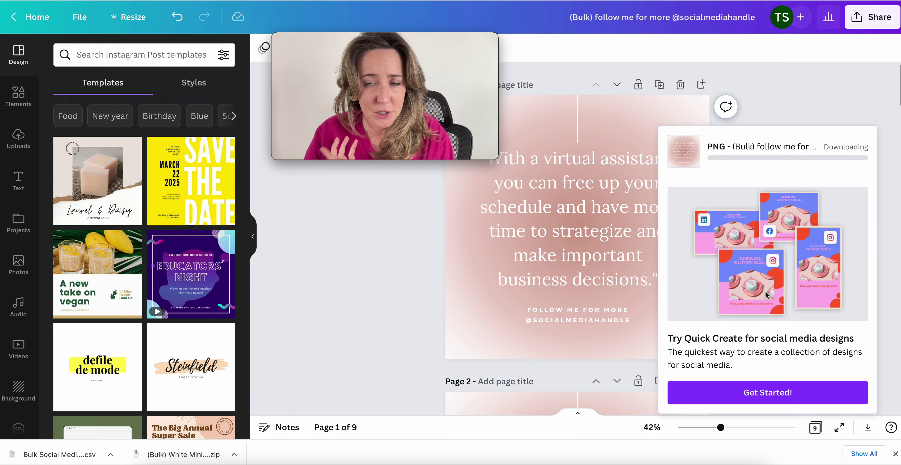